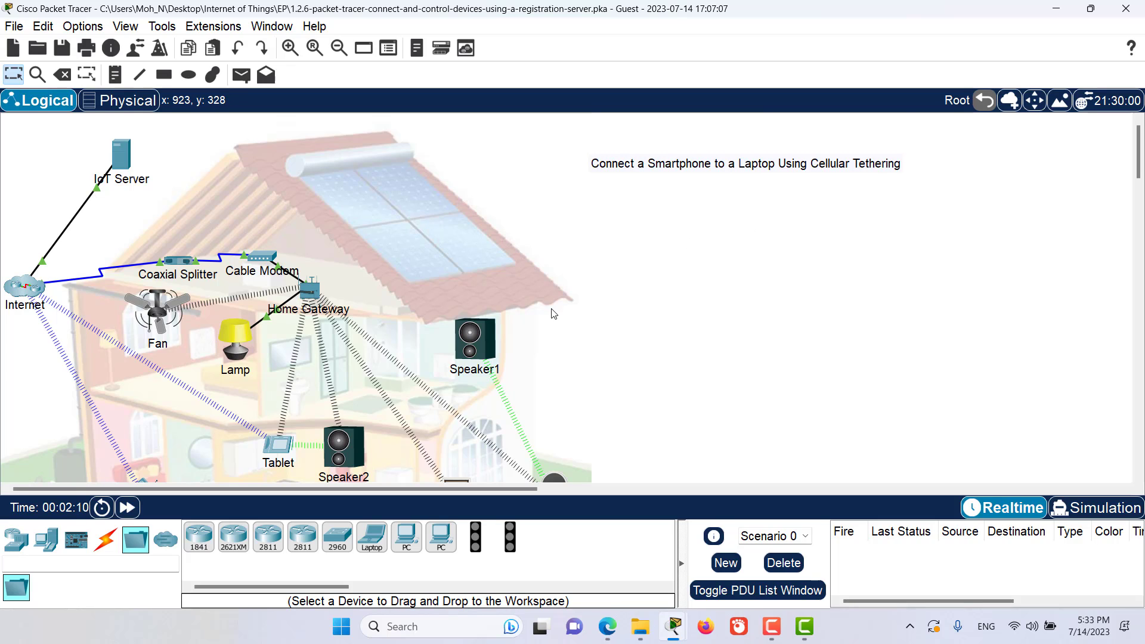
# Move the Laptop lower in the workspace, below the Smartphone.
pyautogui.scroll(-1, 607, 275)
pyautogui.scroll(-1, 607, 276)
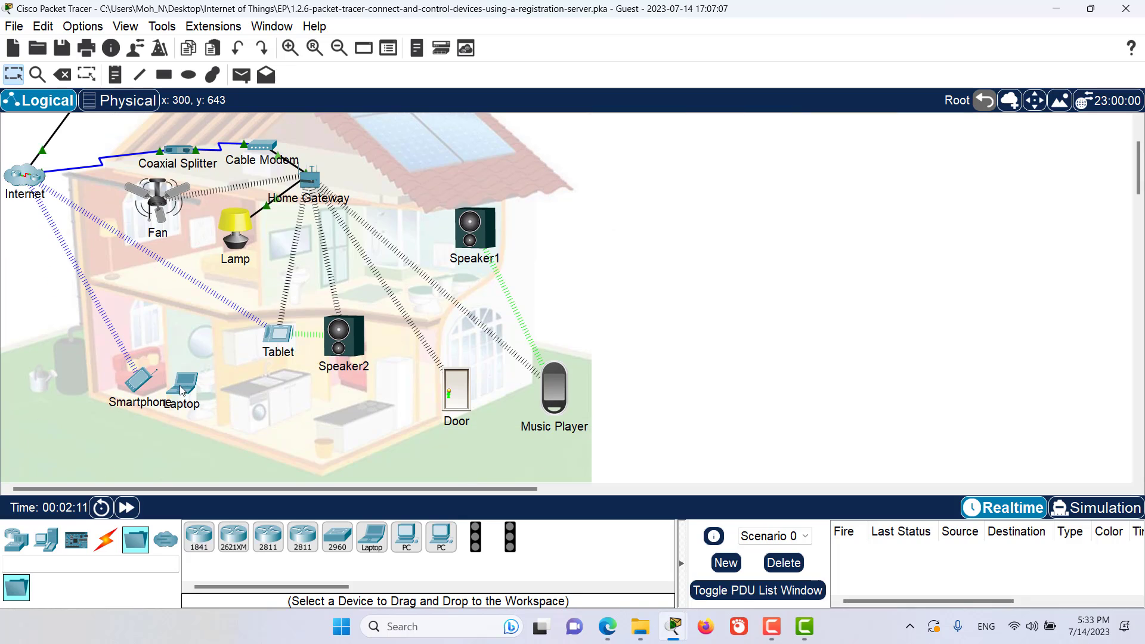
pyautogui.moveTo(192, 401); pyautogui.dragTo(278, 413)
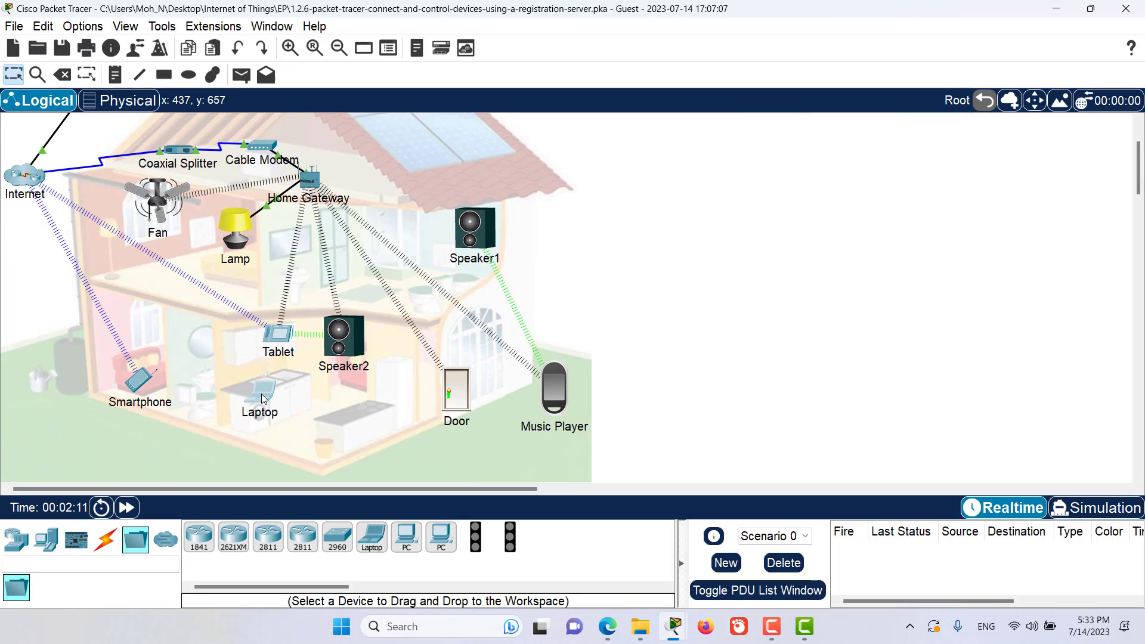
# Turn the Laptop's Bluetooth port status On.
pyautogui.click(273, 409)
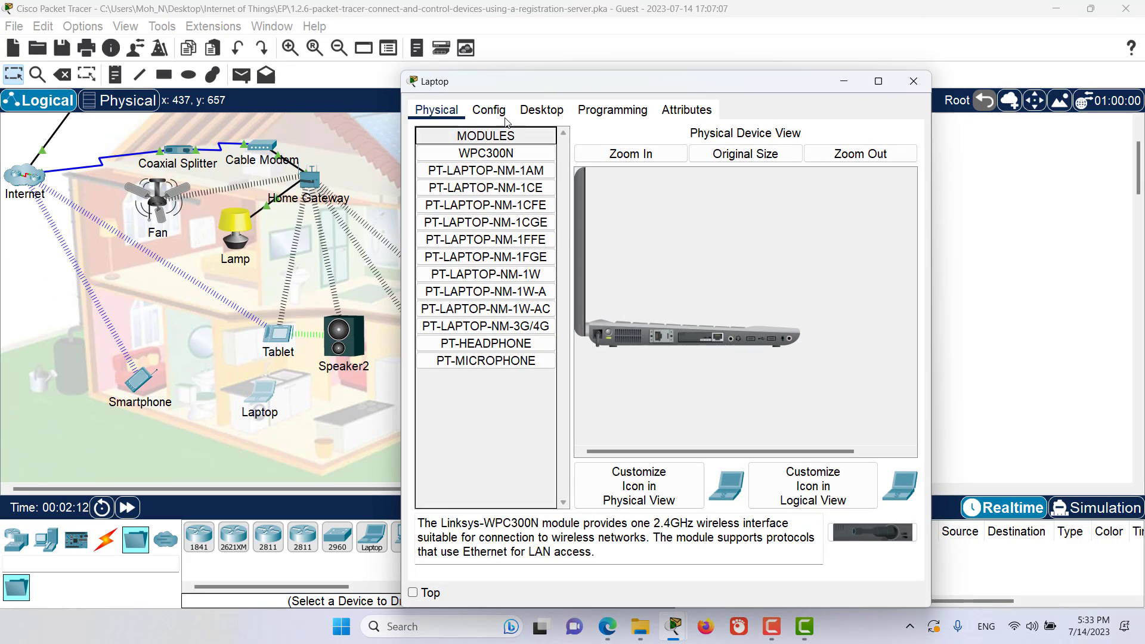
pyautogui.click(497, 113)
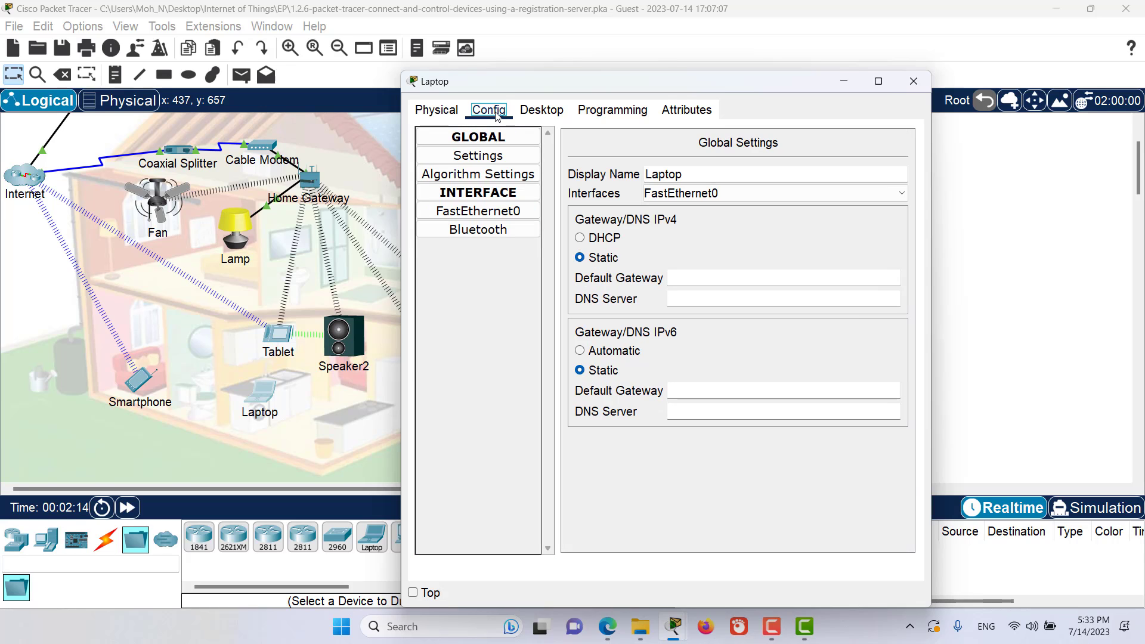
pyautogui.click(487, 232)
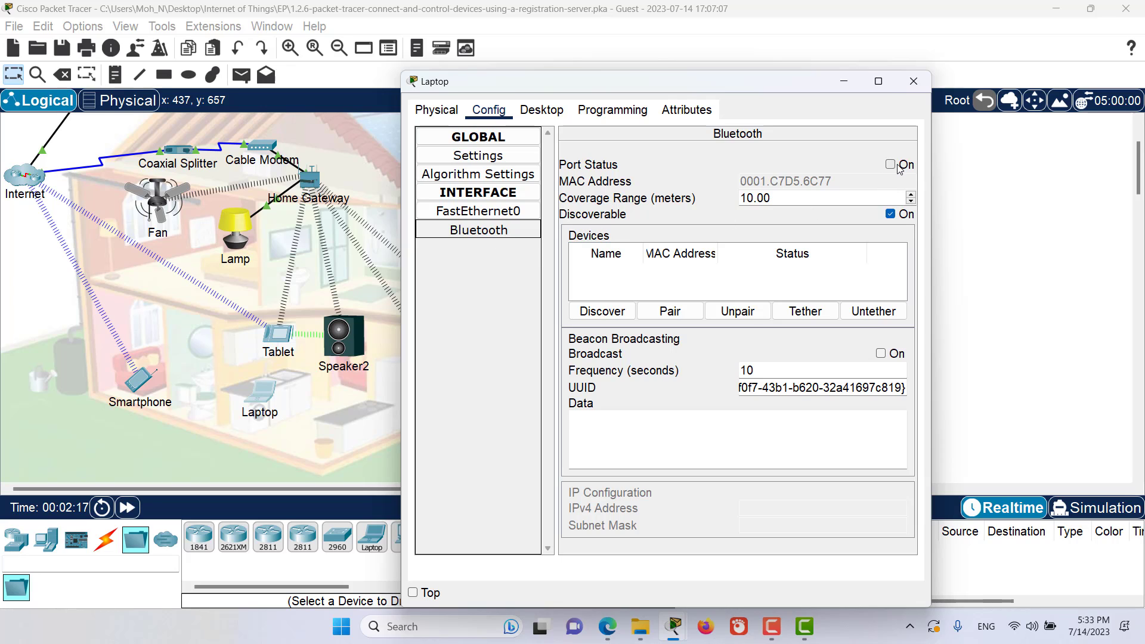
pyautogui.click(900, 167)
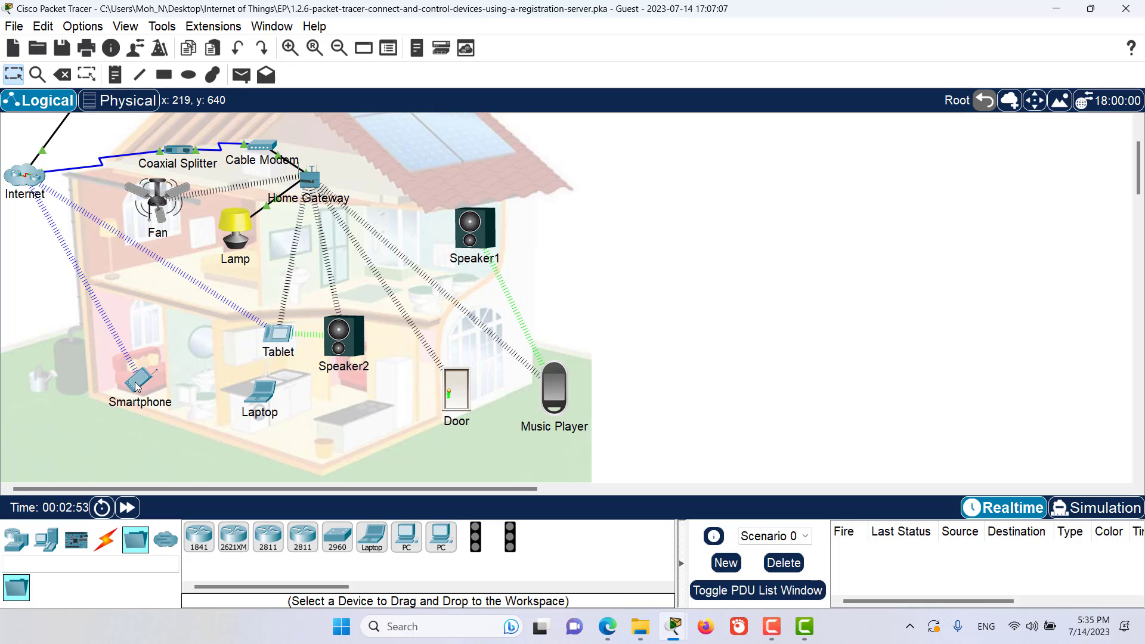
# Switch the Smartphone's Bluetooth port status On after checking its 3G/4G Cell1 interface.
pyautogui.click(137, 386)
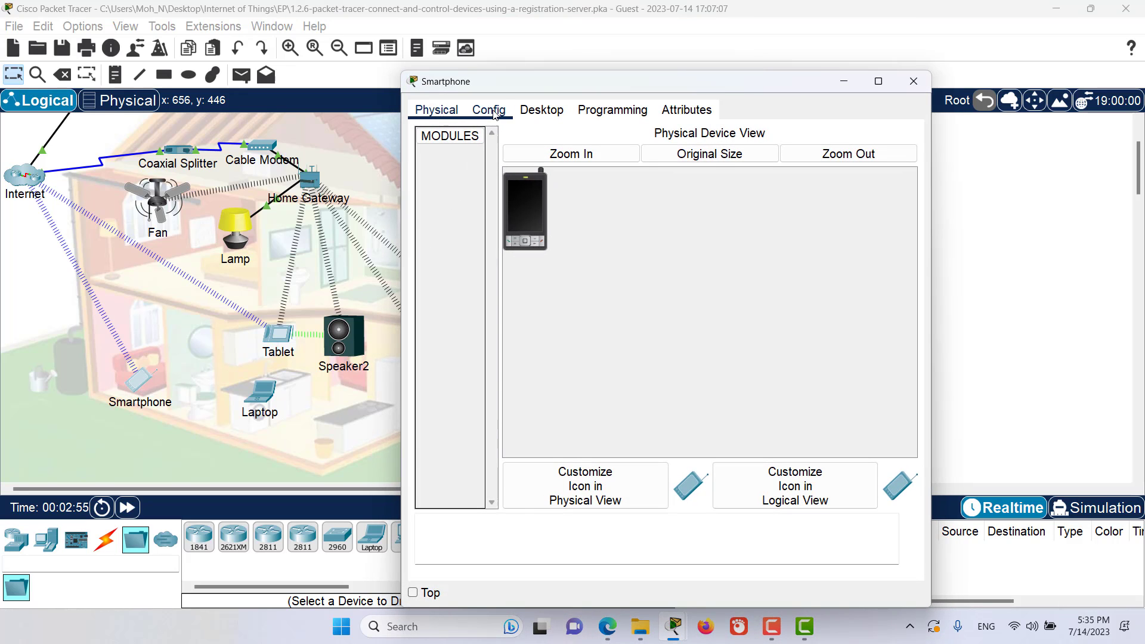
pyautogui.click(494, 113)
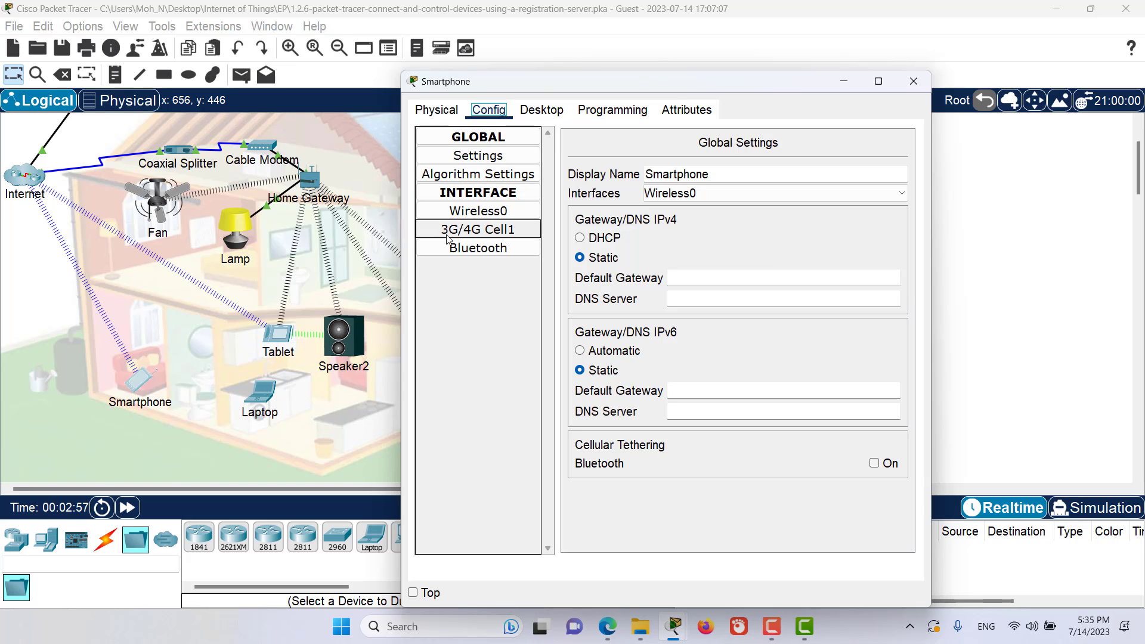
pyautogui.click(466, 236)
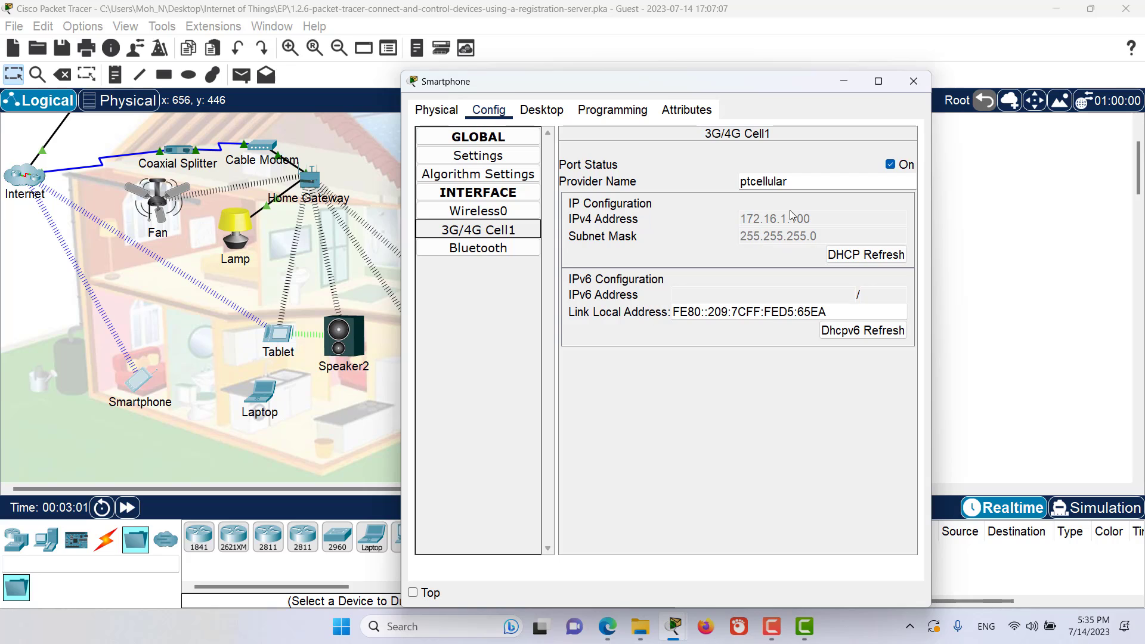
pyautogui.click(476, 250)
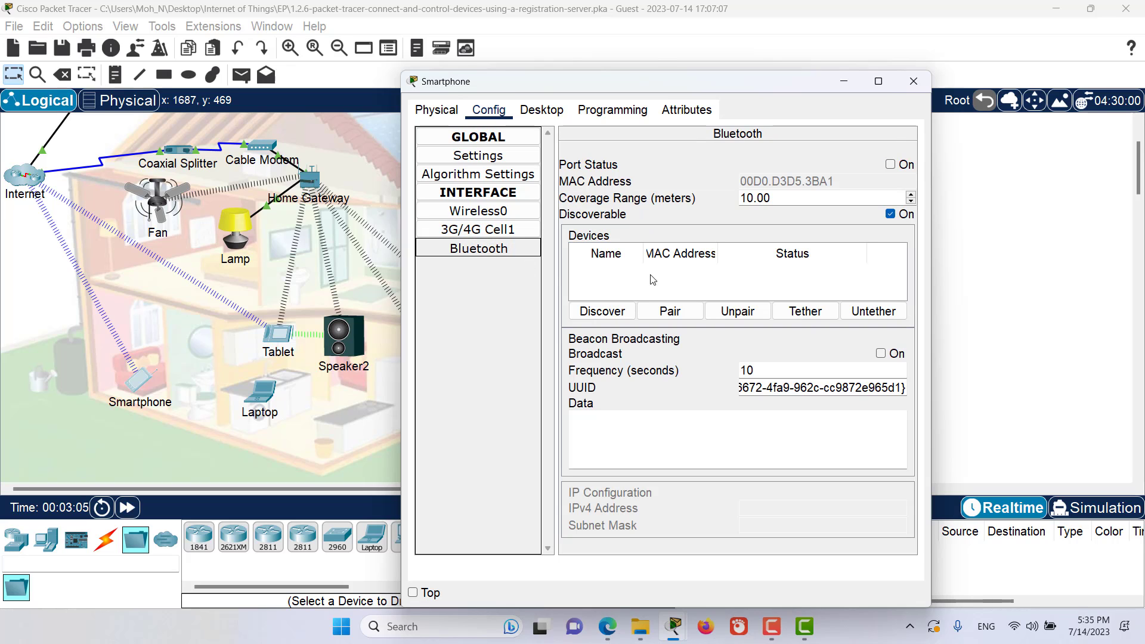
pyautogui.click(900, 170)
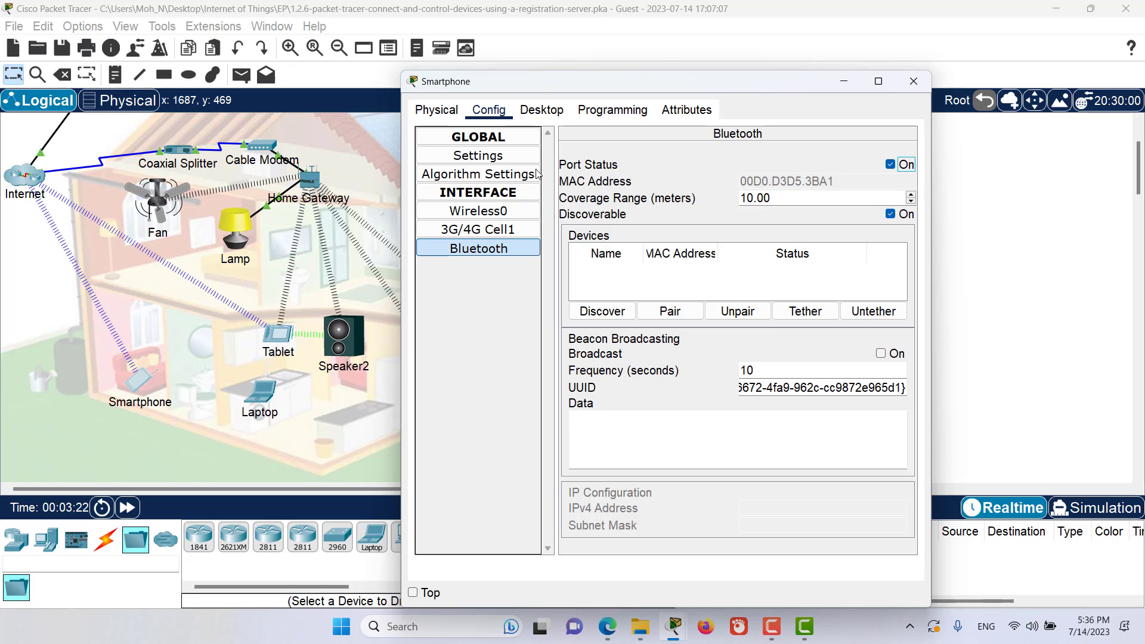
# Enable Bluetooth cellular tethering on the Smartphone, giving its Bluetooth interface 172.20.10.1.
pyautogui.click(479, 158)
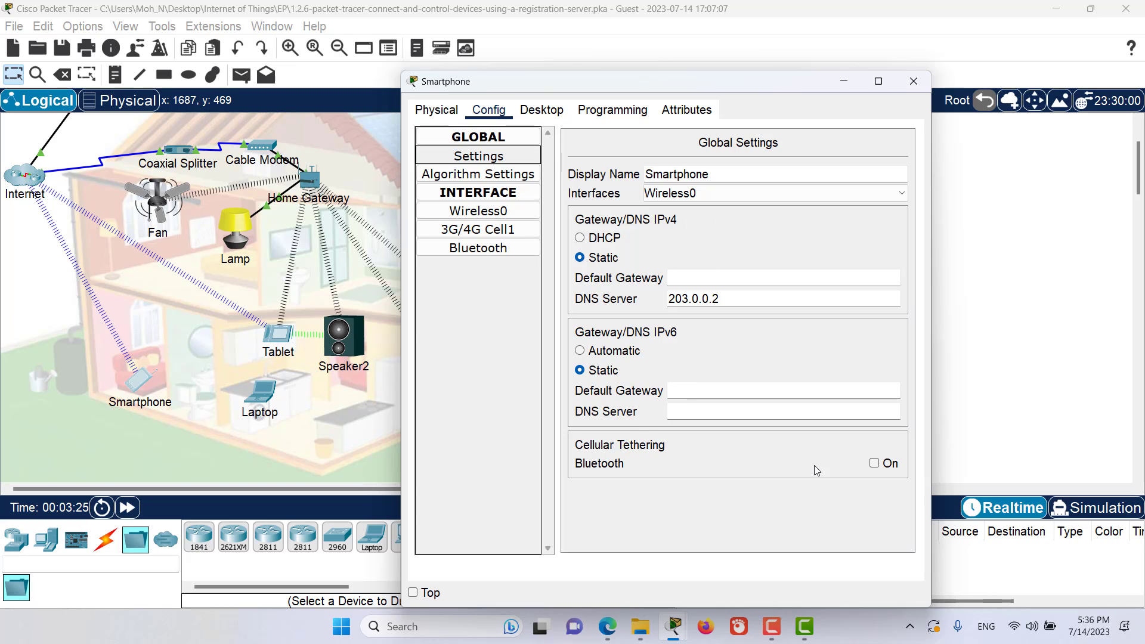
pyautogui.click(874, 463)
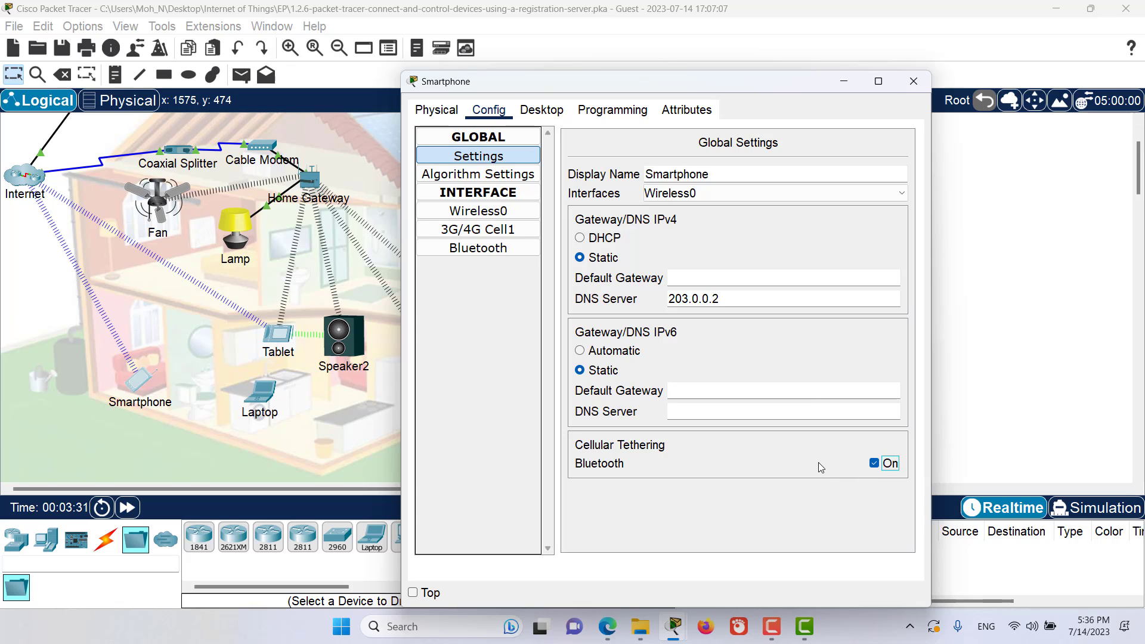
pyautogui.click(494, 249)
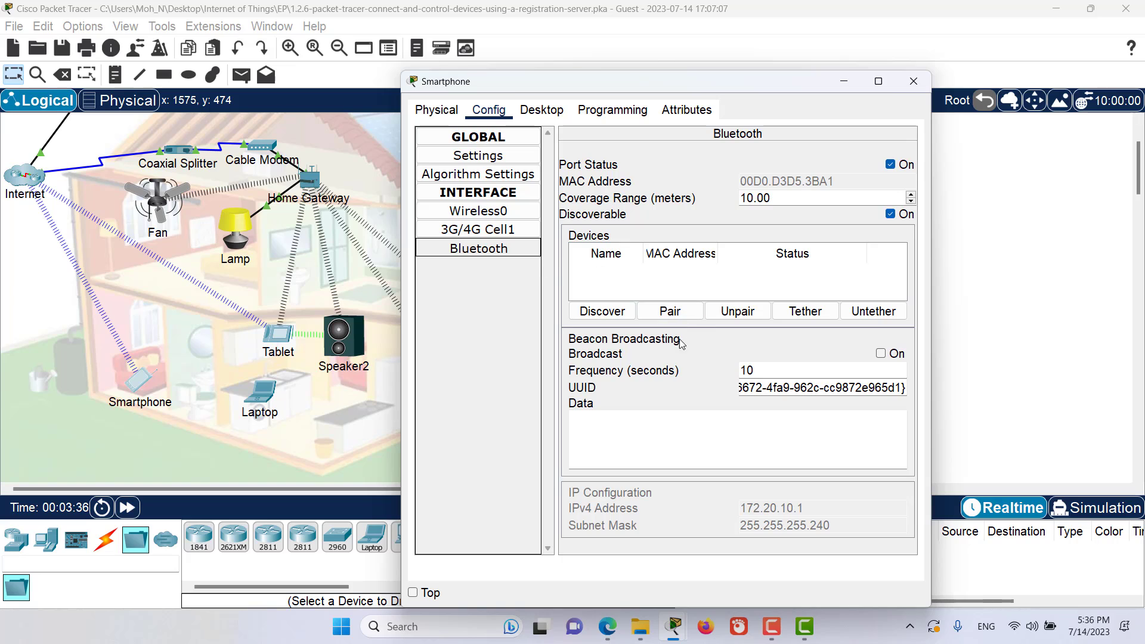
# Discover nearby Bluetooth devices and pair the Smartphone with the Laptop, accepting the prompt.
pyautogui.click(603, 314)
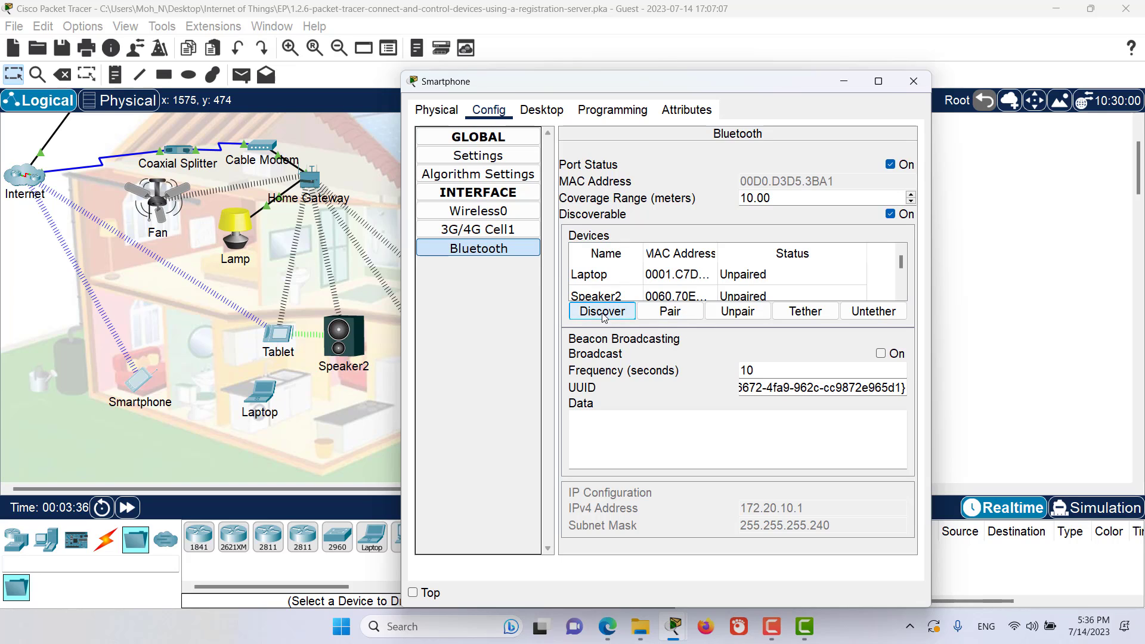
pyautogui.click(624, 279)
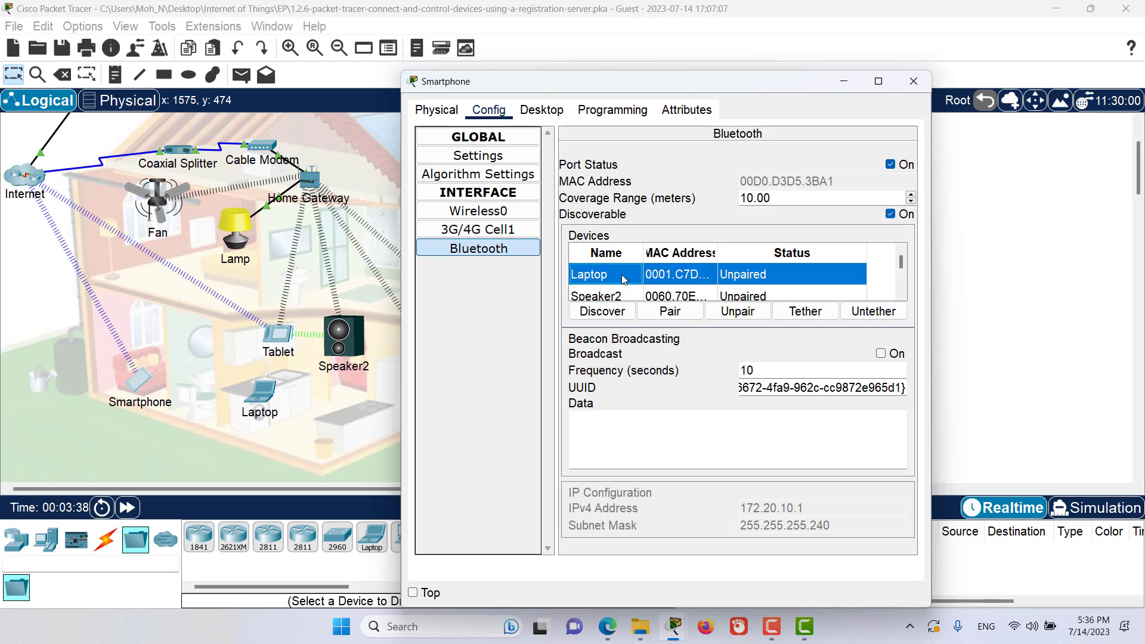
pyautogui.click(659, 308)
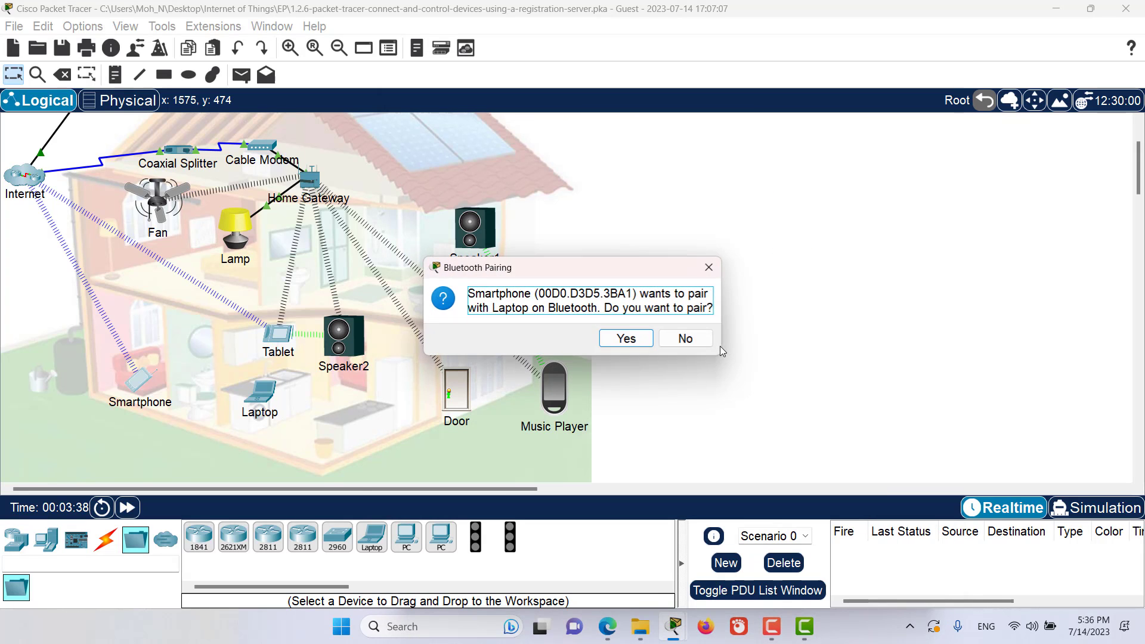
pyautogui.click(624, 339)
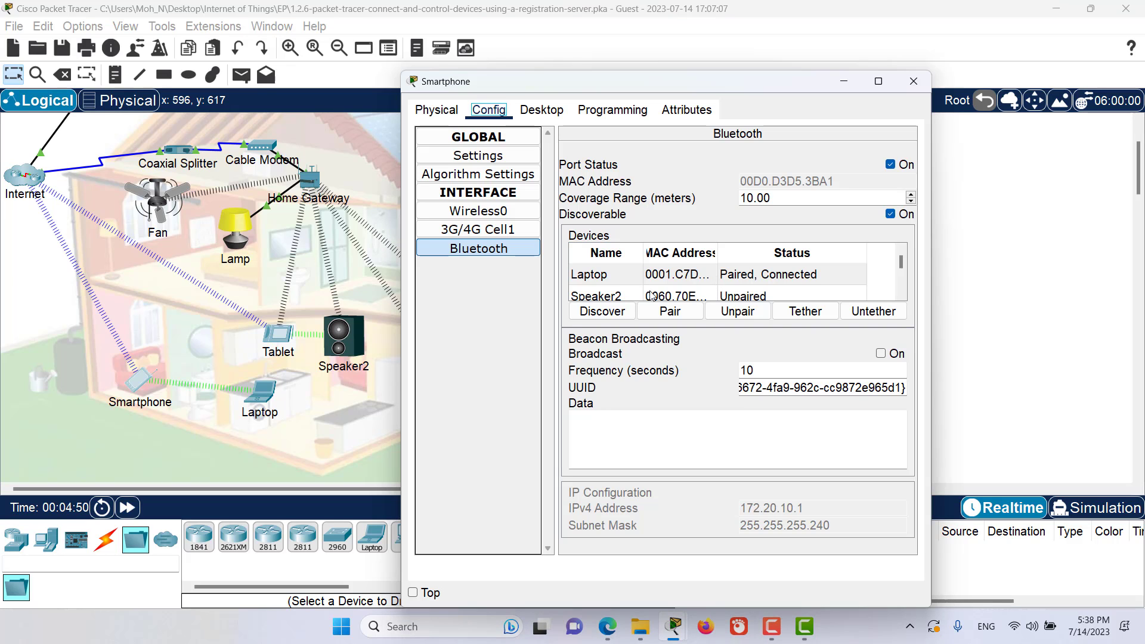
# Tether the Laptop to the paired Smartphone, giving it 172.20.10.2 with mask 255.255.255.240.
pyautogui.click(913, 81)
pyautogui.click(261, 392)
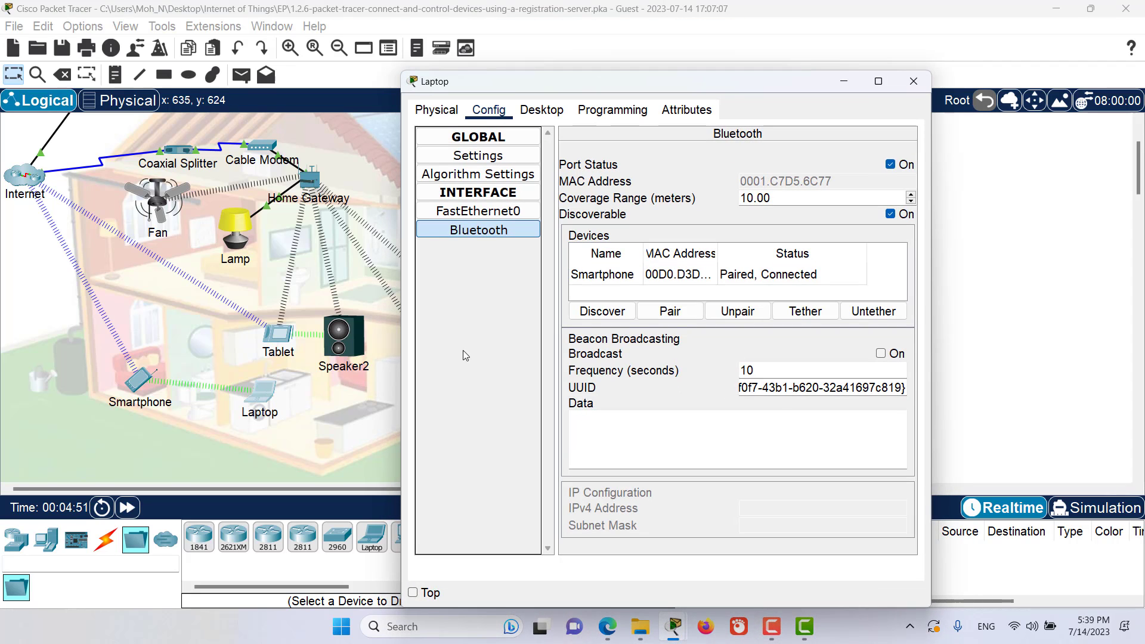
pyautogui.click(676, 284)
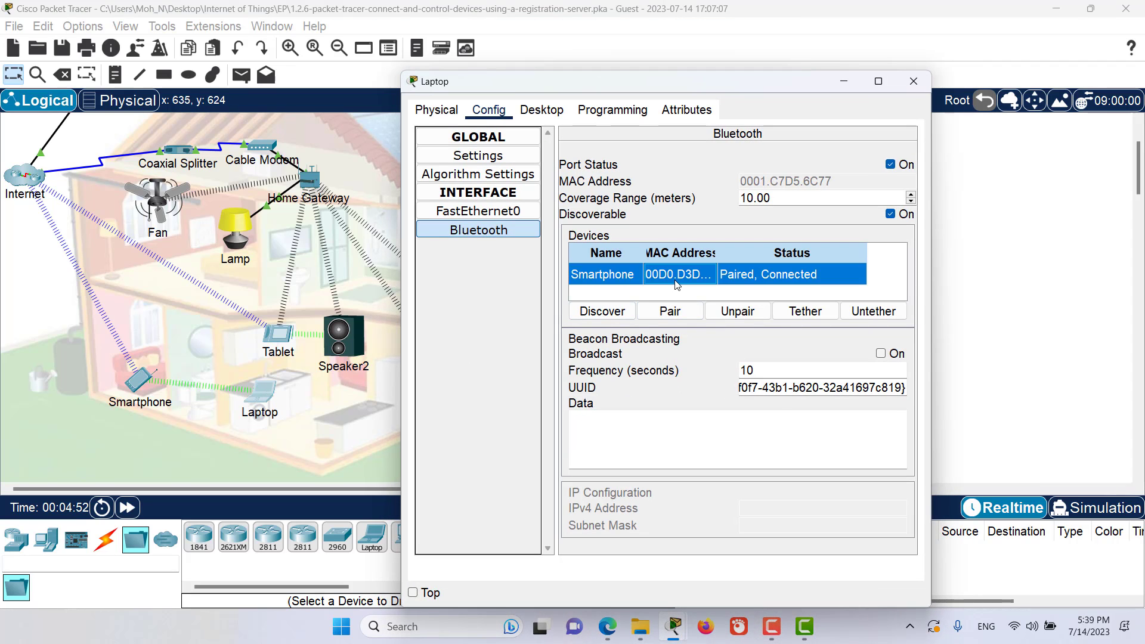
pyautogui.click(805, 310)
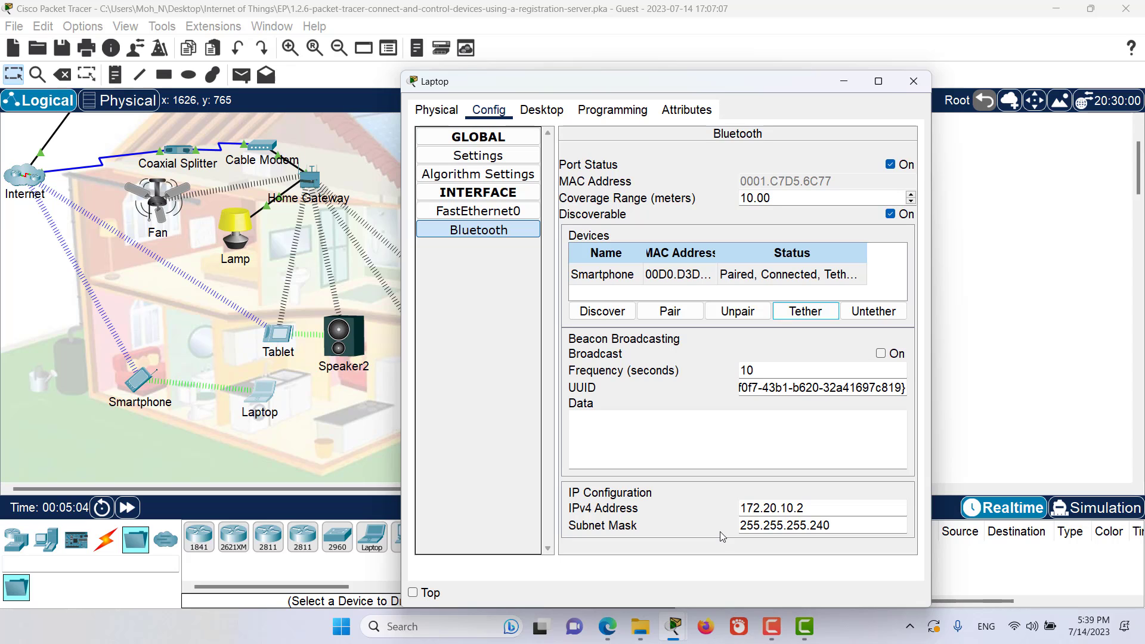
# Run 'ping home.com' in the Laptop's Command Prompt, getting 3 of 4 replies from 203.0.0.3.
pyautogui.click(541, 110)
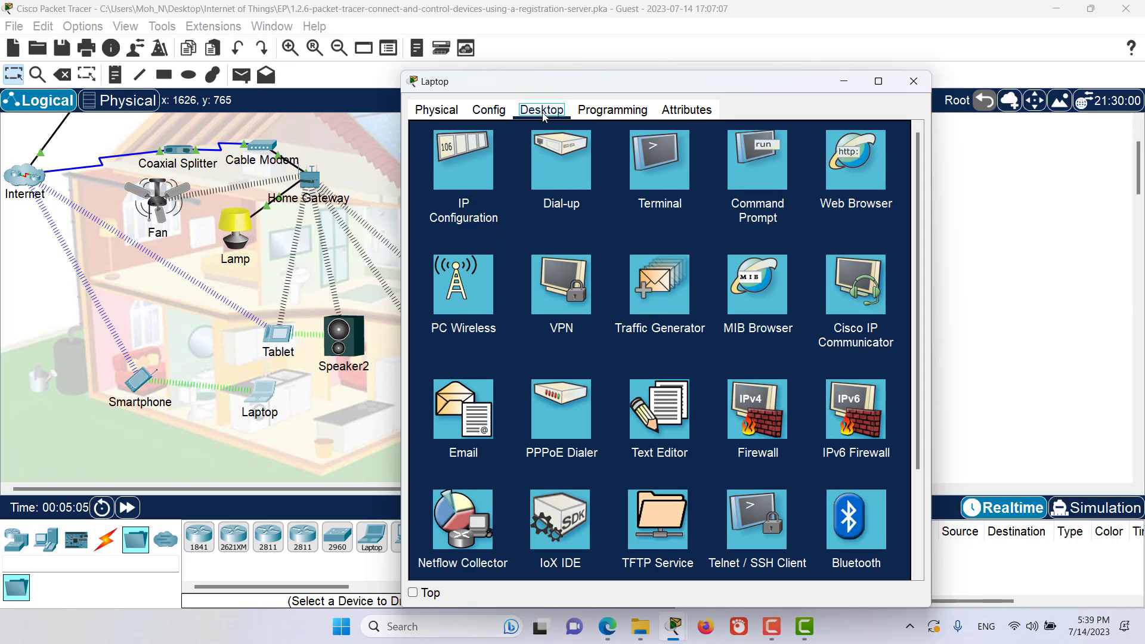
pyautogui.click(760, 167)
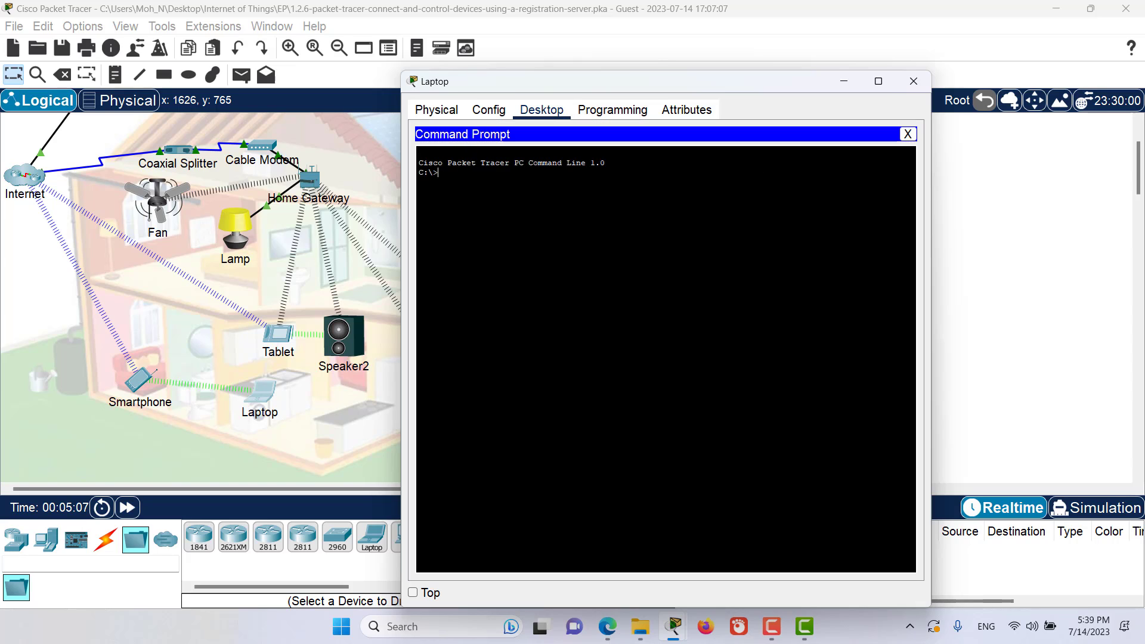
pyautogui.write('ping home.com')
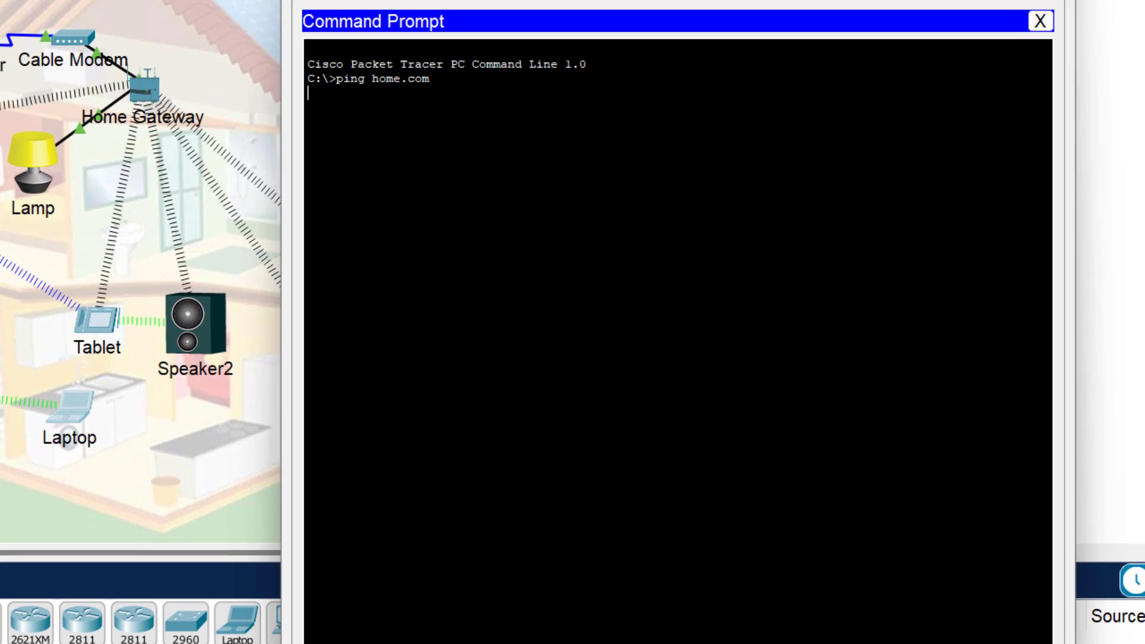
pyautogui.press('Return')
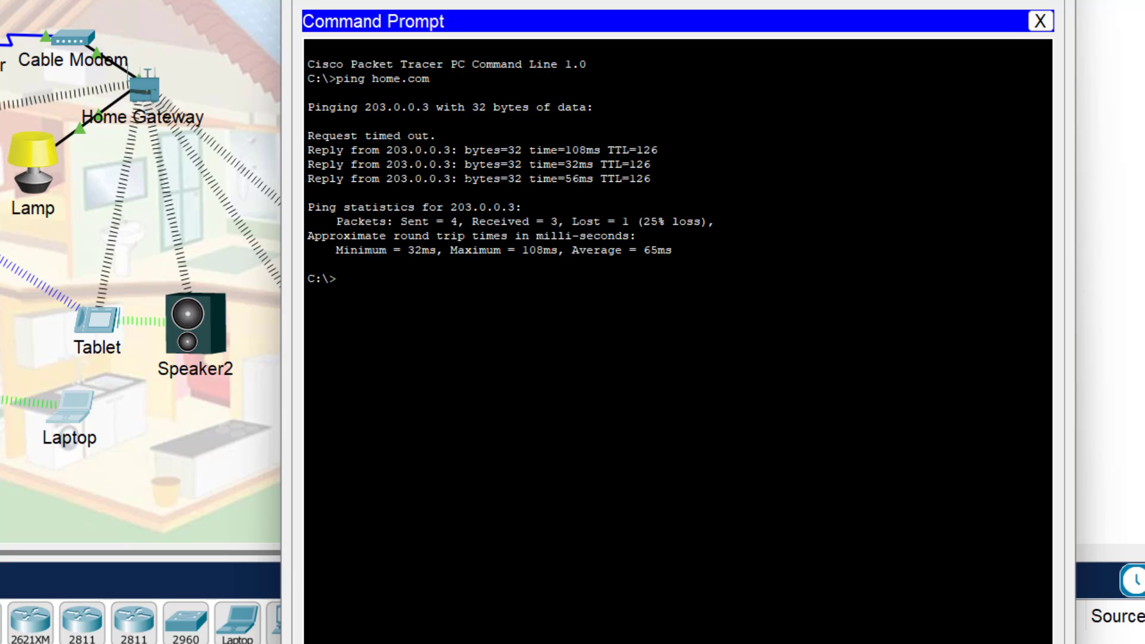
pyautogui.moveTo(371, 78); pyautogui.dragTo(432, 78)
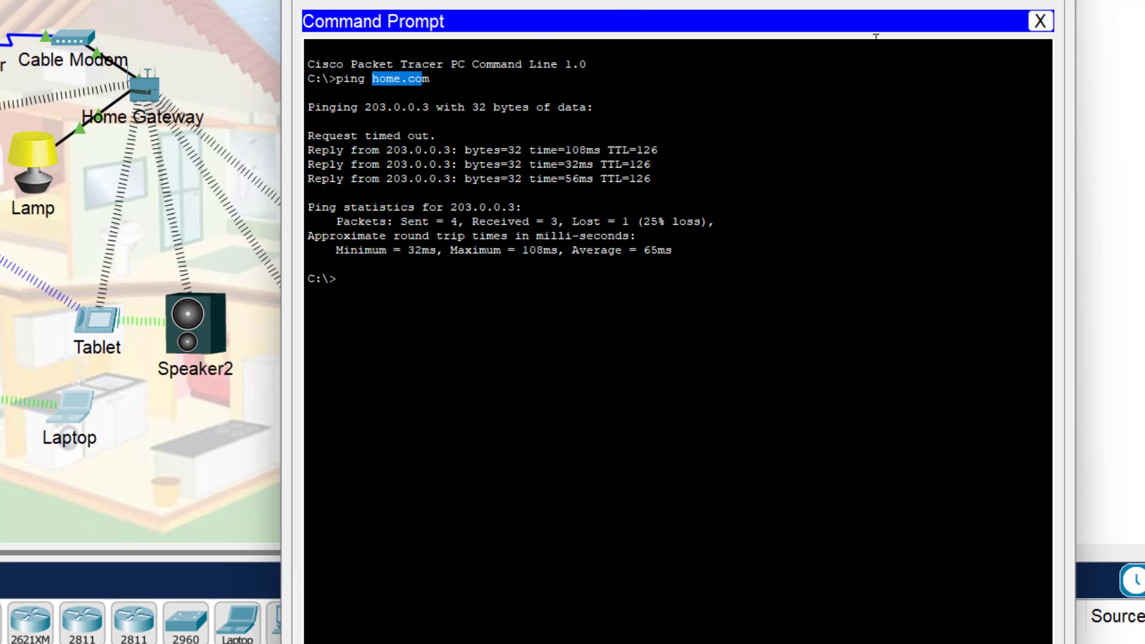
# Load home.com in the Laptop's Web Browser to reach the Registration Server Login page.
pyautogui.click(1049, 22)
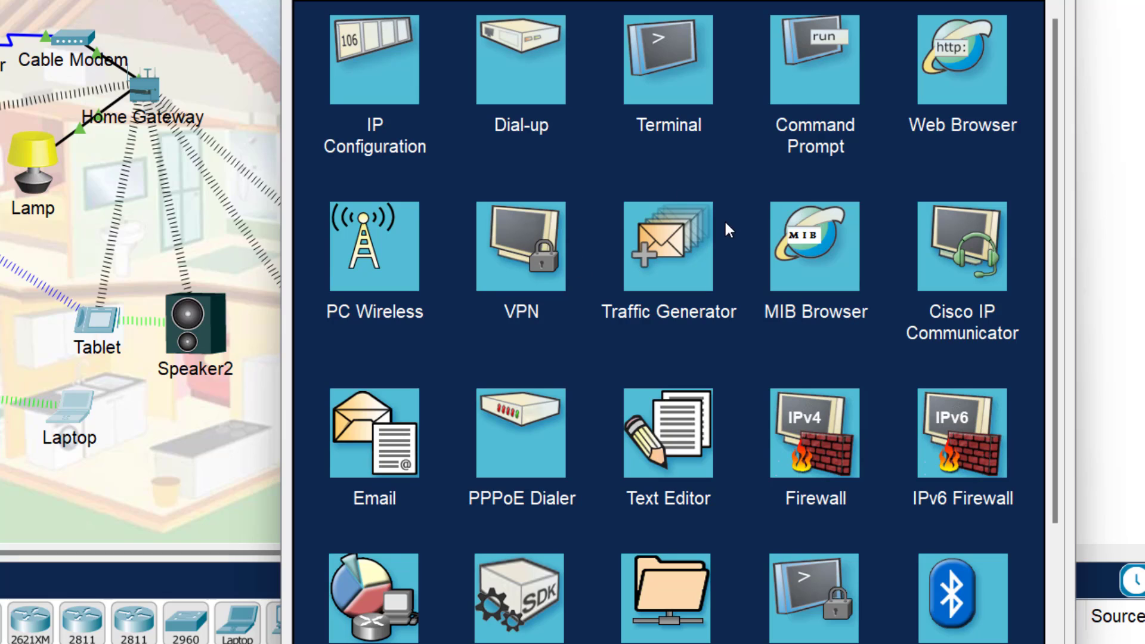
pyautogui.click(985, 75)
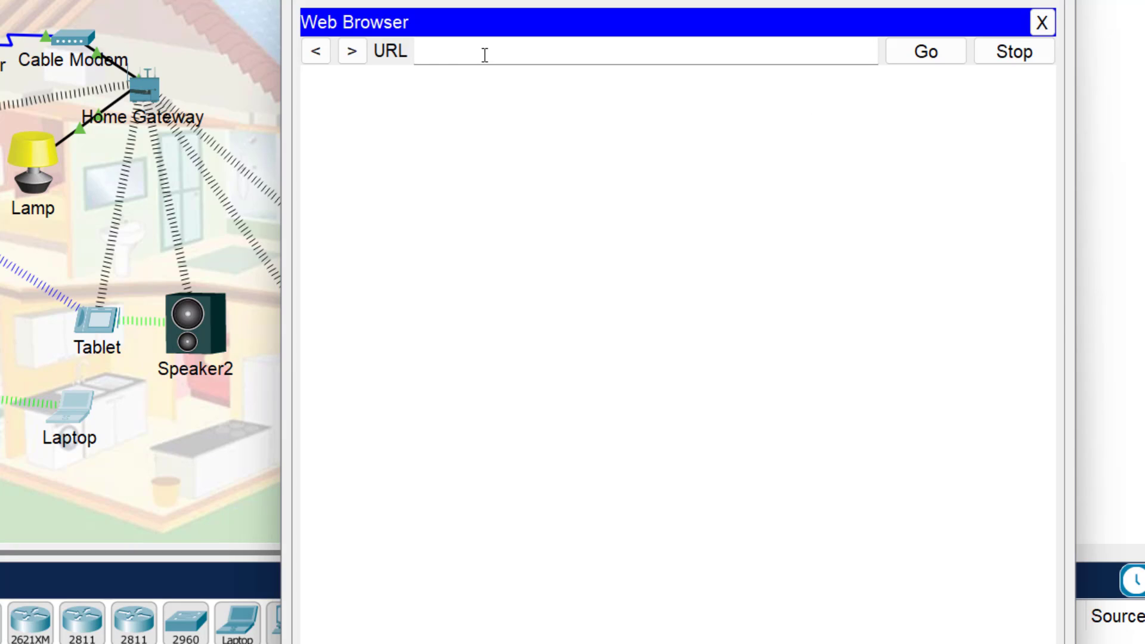
pyautogui.click(485, 54)
pyautogui.write('home.com')
pyautogui.press('Return')
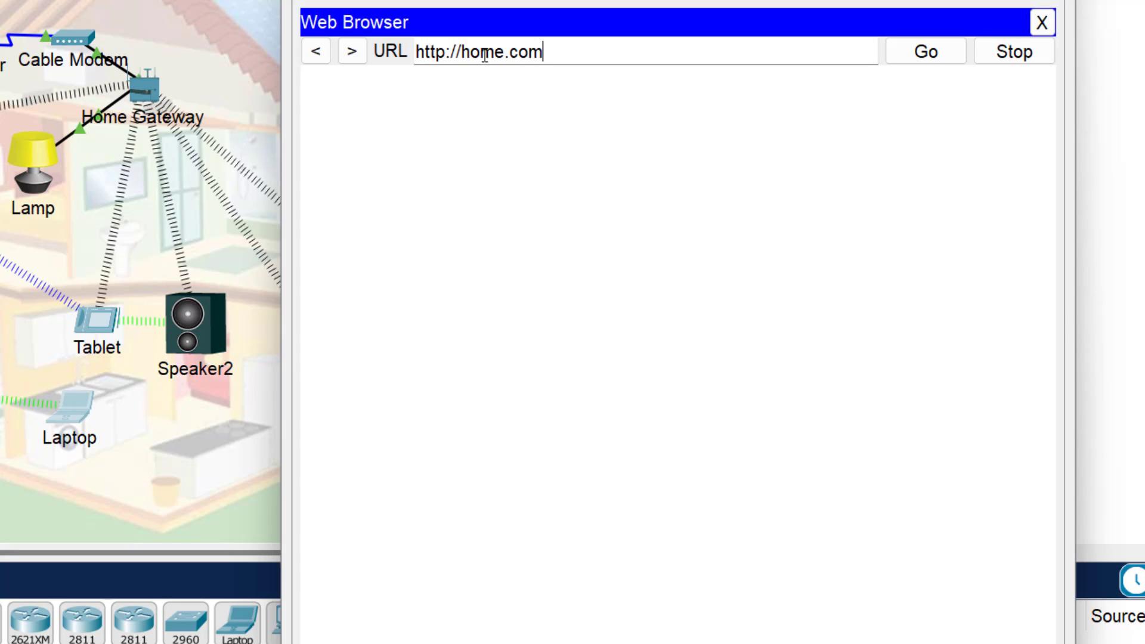